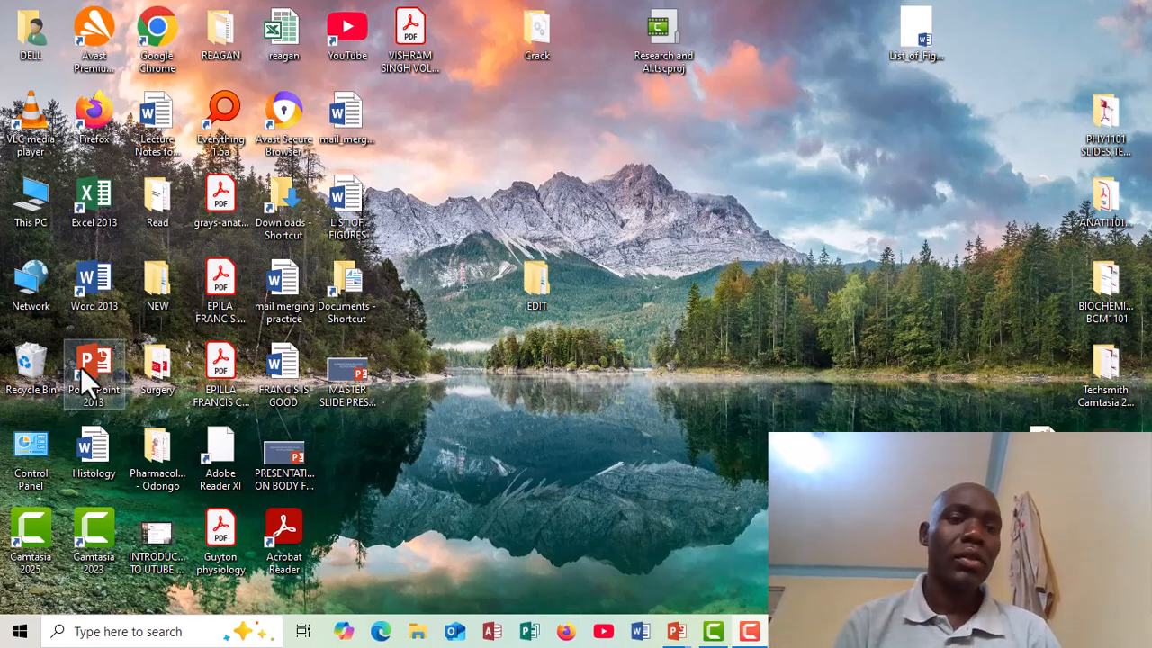
- Start a new blank presentation in PowerPoint and enter "The of speech" as the first slide's title
double_click(98, 355)
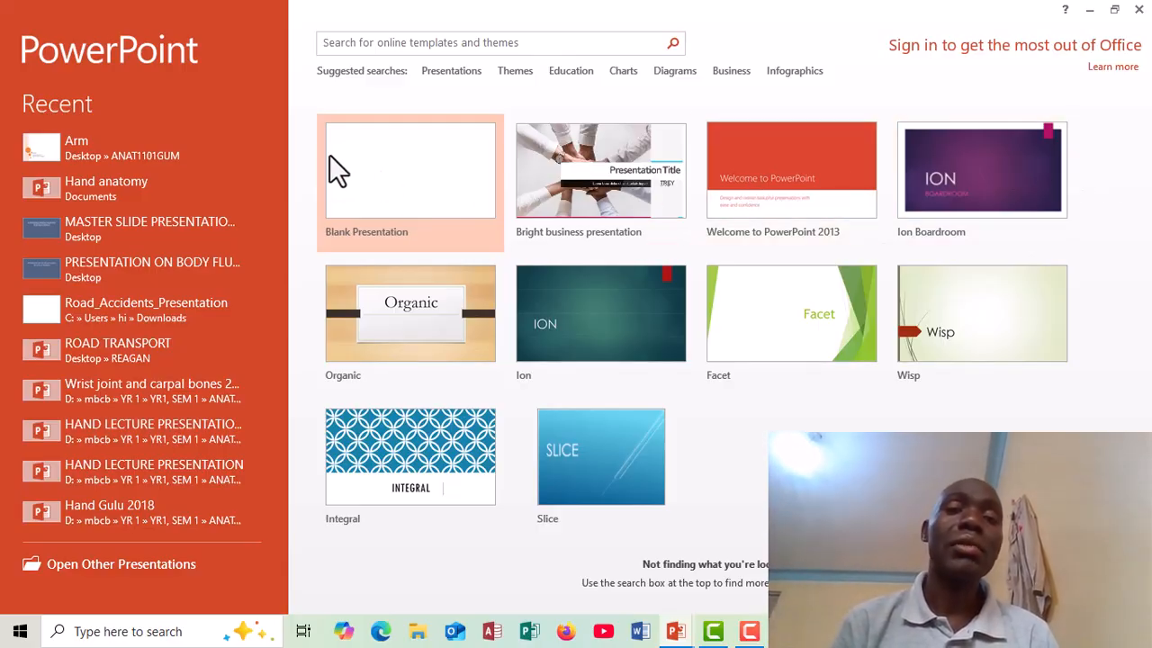
left_click(354, 162)
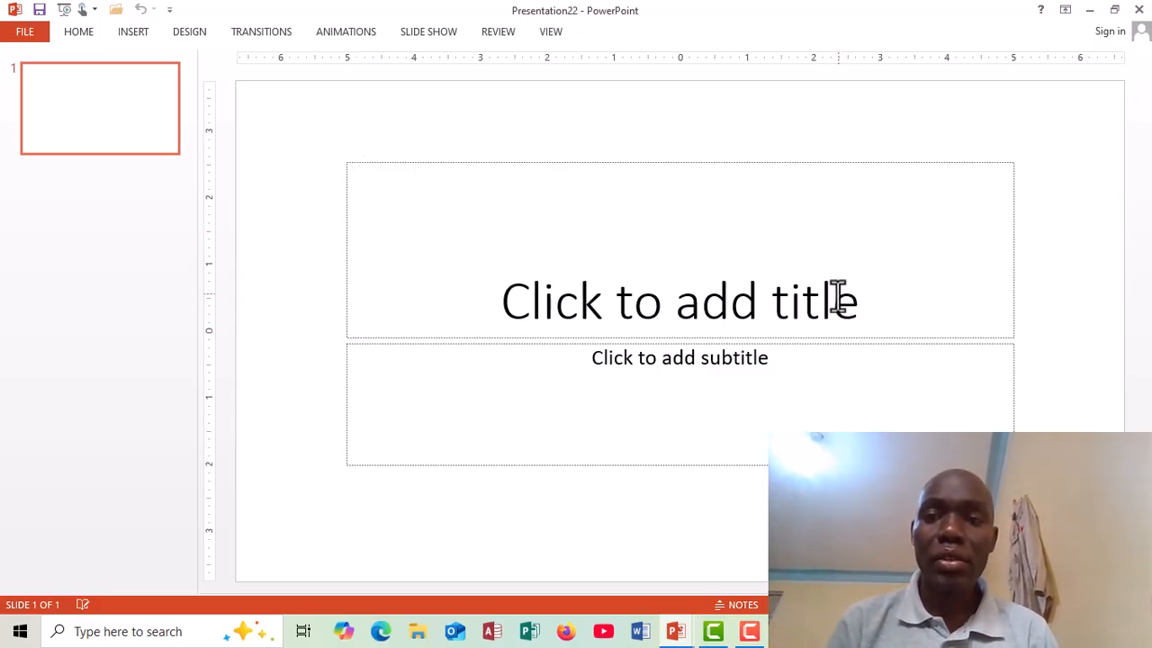
left_click(663, 310)
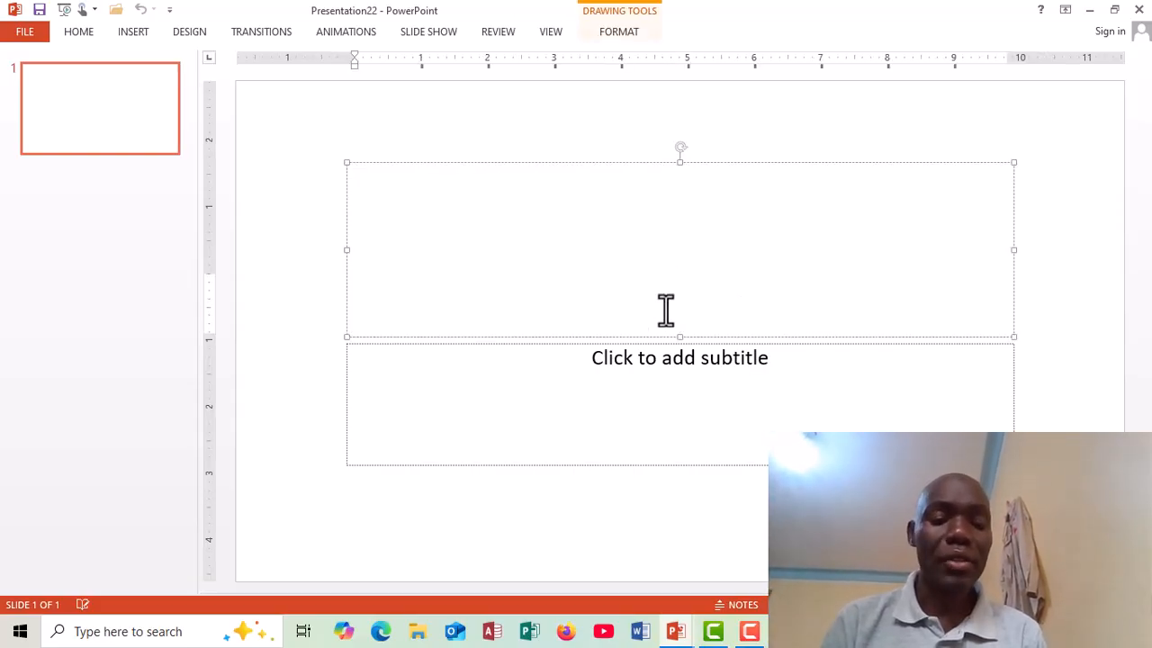
type("T")
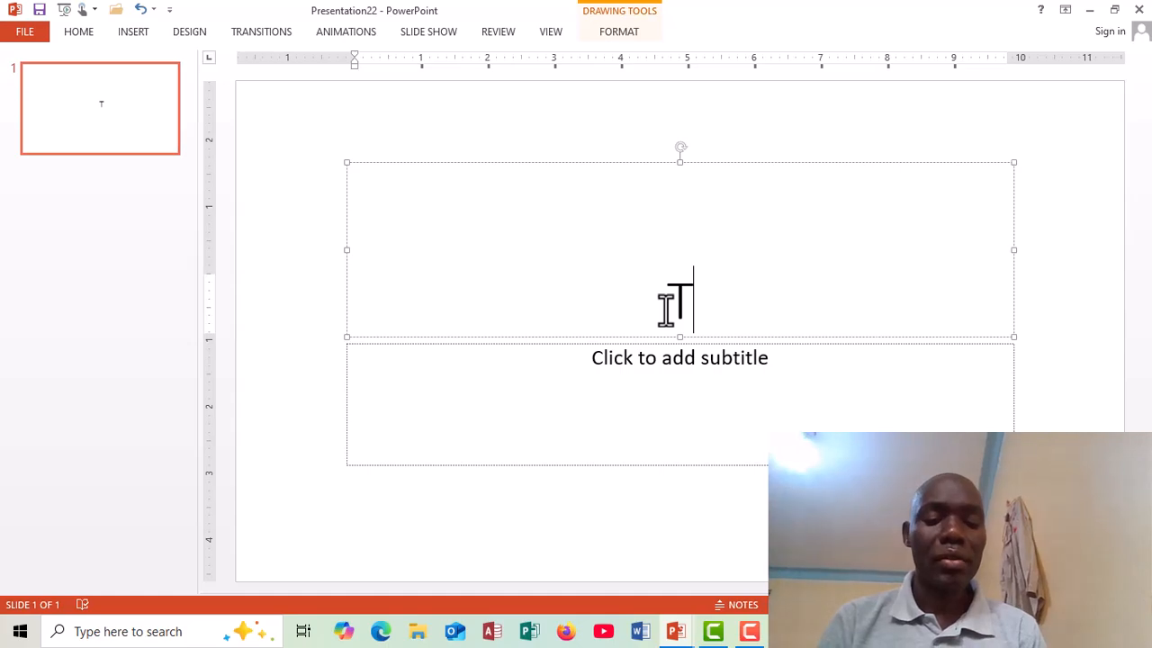
type("he")
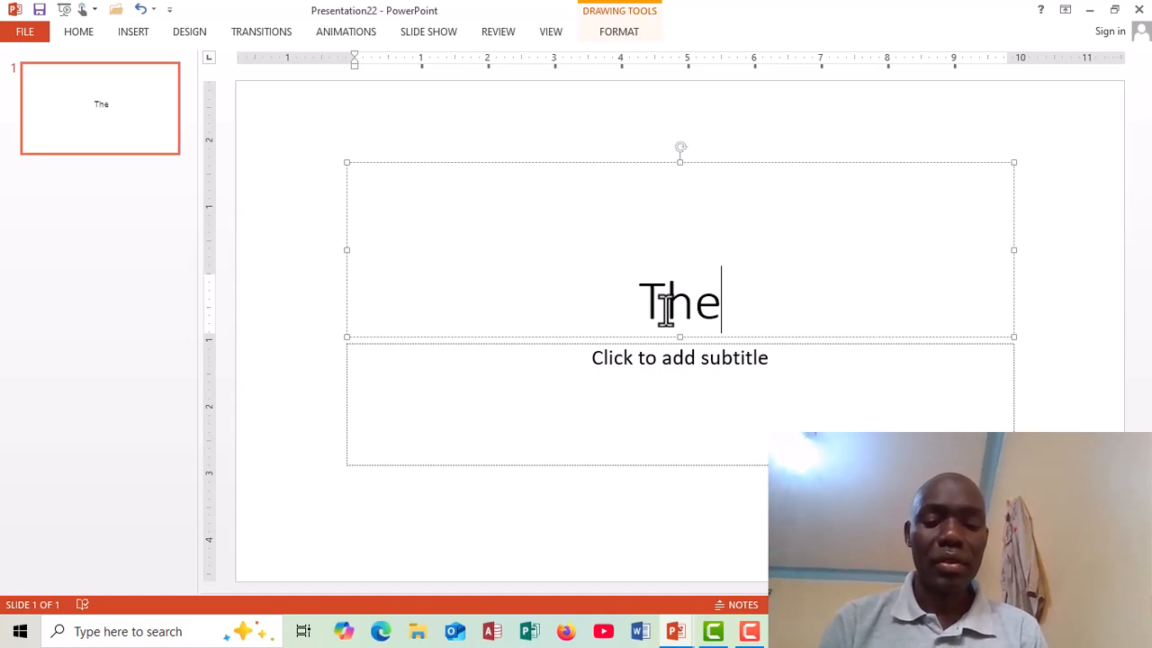
type(" o")
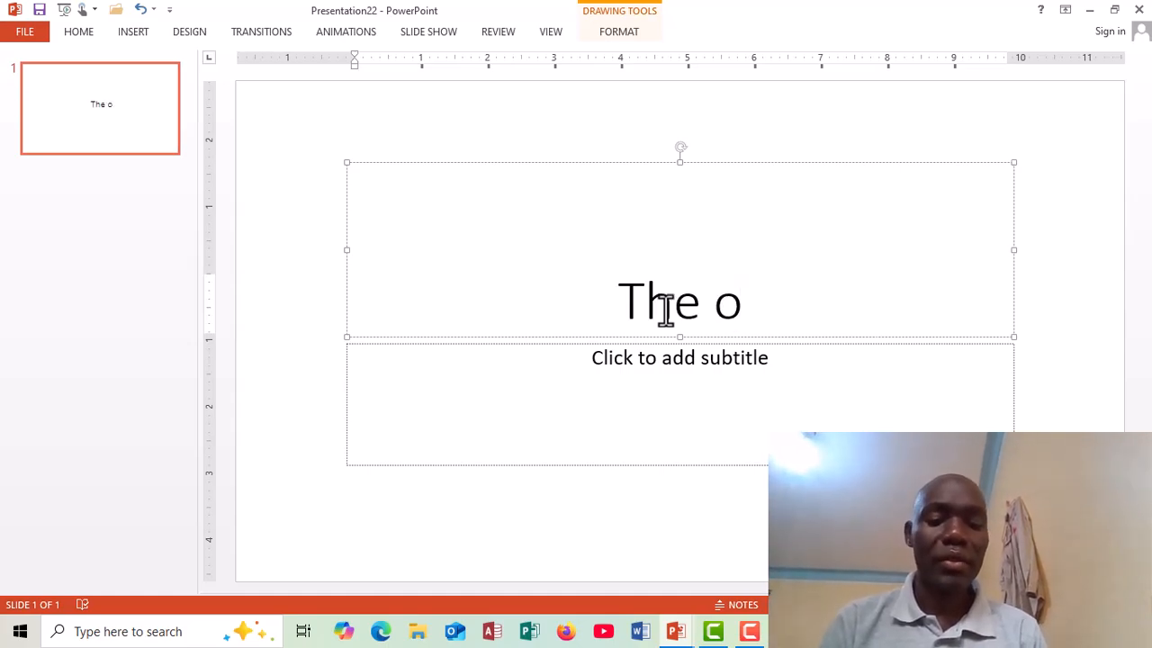
type("f spee")
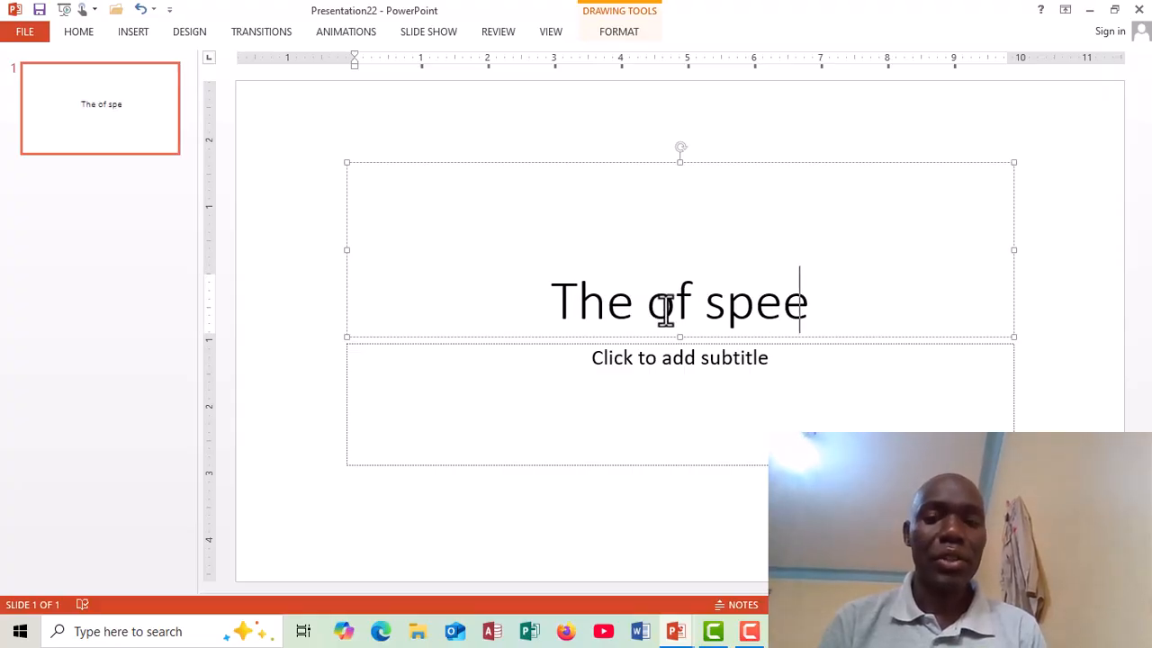
type("ch")
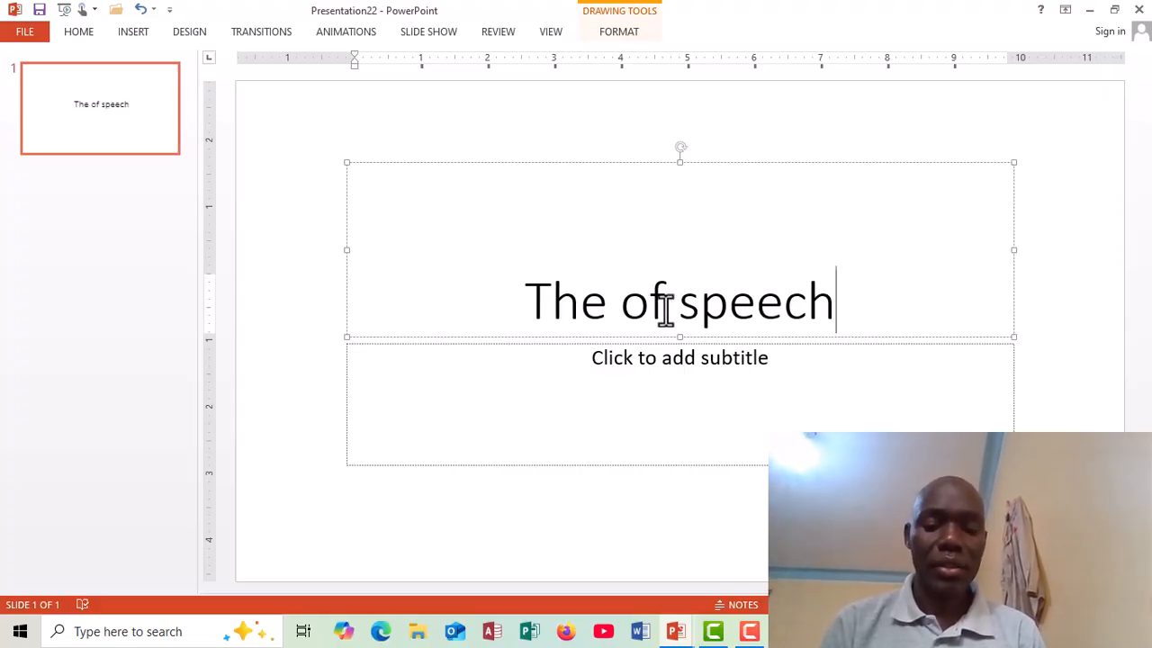
- Enter the presenter's first name as the subtitle of the title slide
left_click(682, 370)
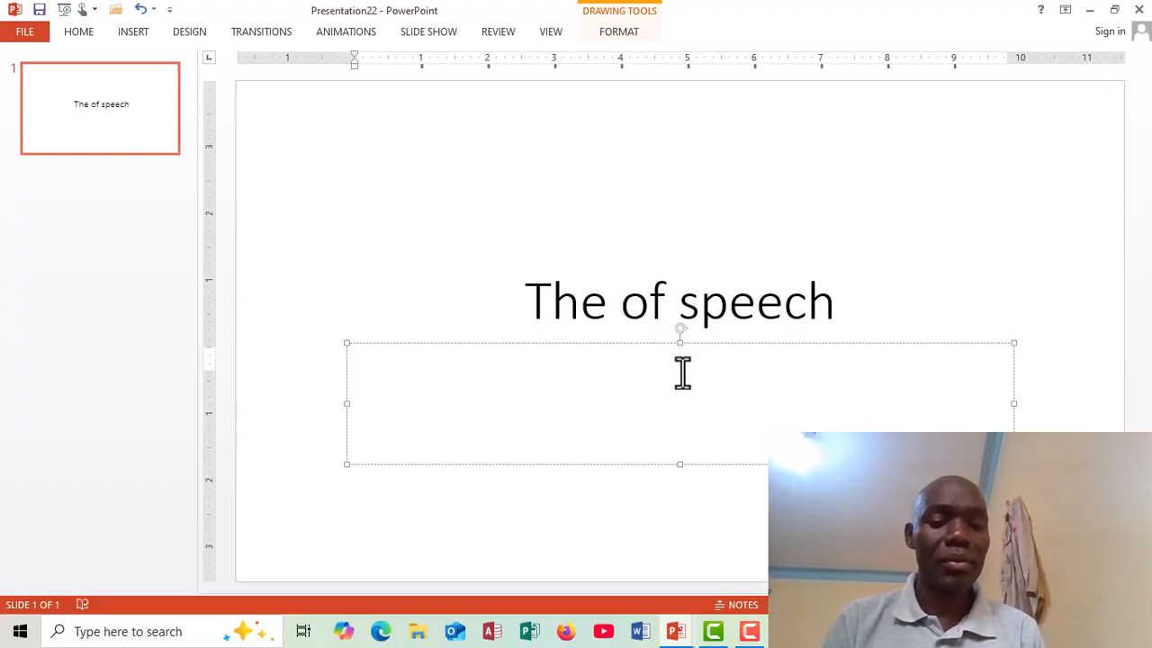
type("Franci")
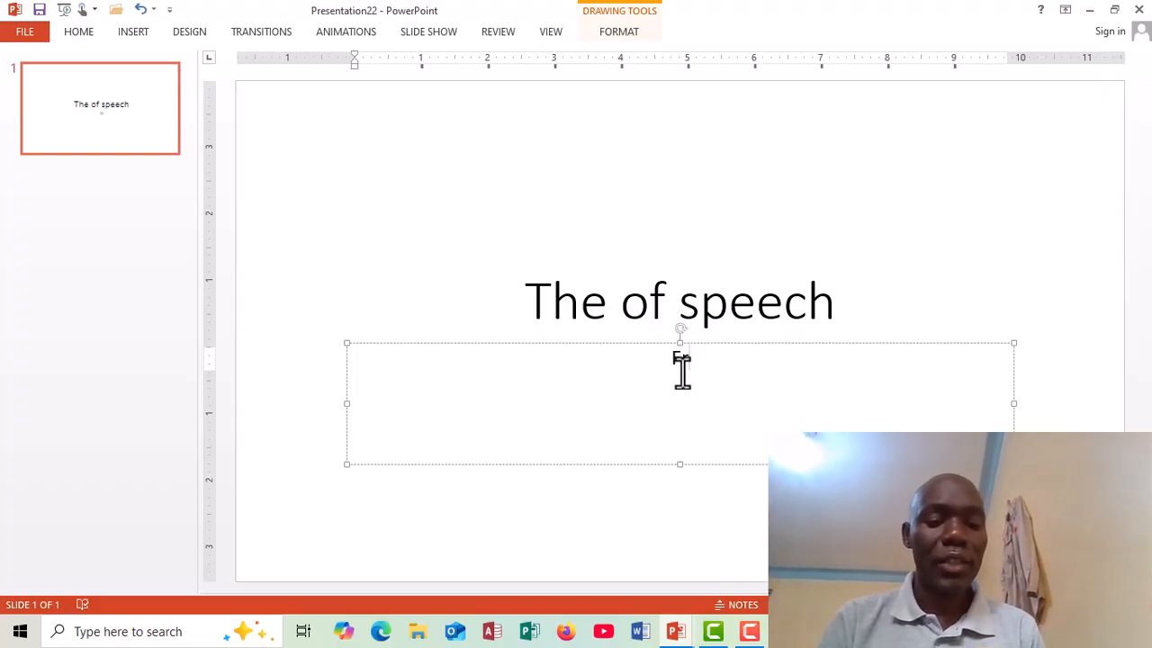
type("s")
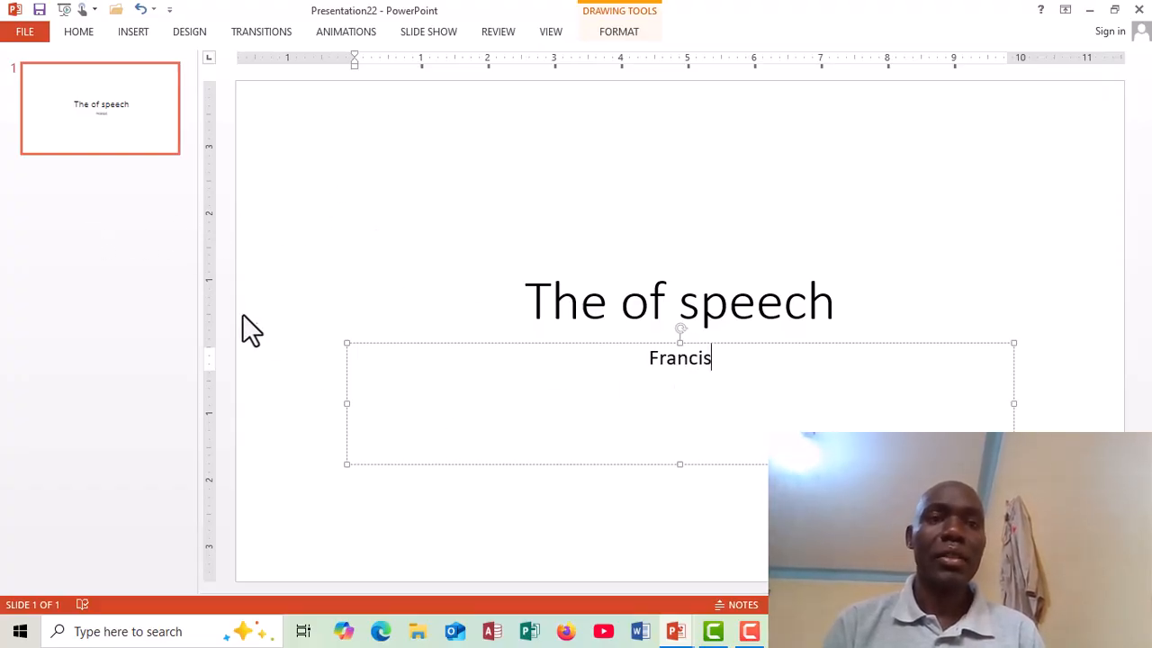
- Add a second slide after the title slide and give it the title "Types of fruits"
left_click(94, 212)
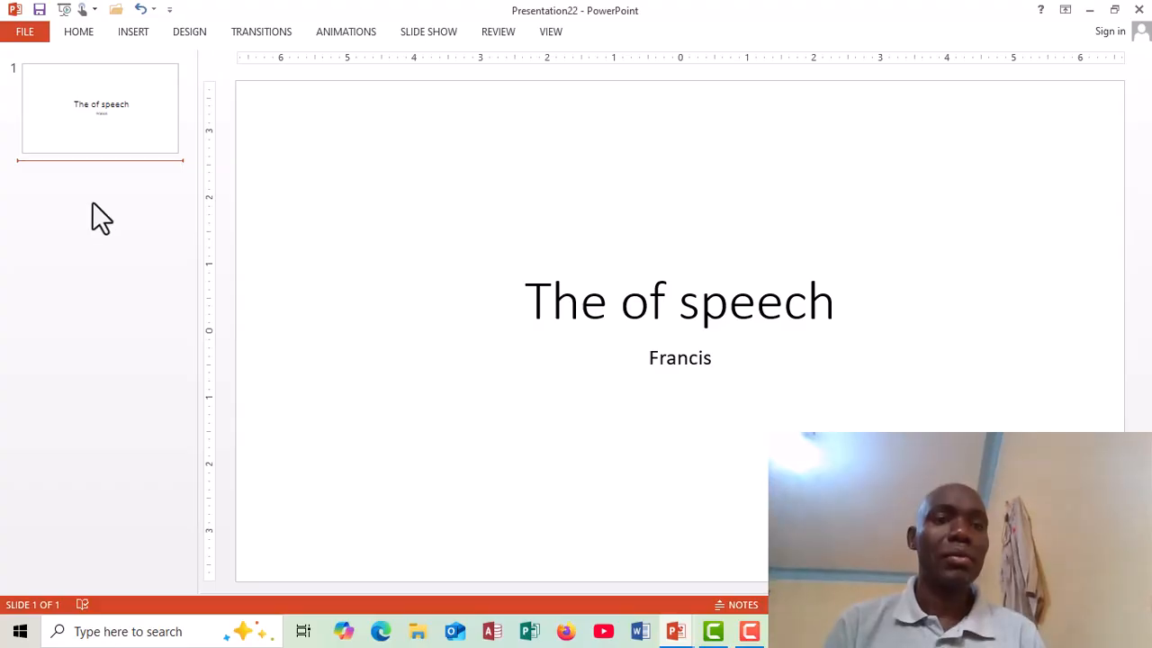
key("Return")
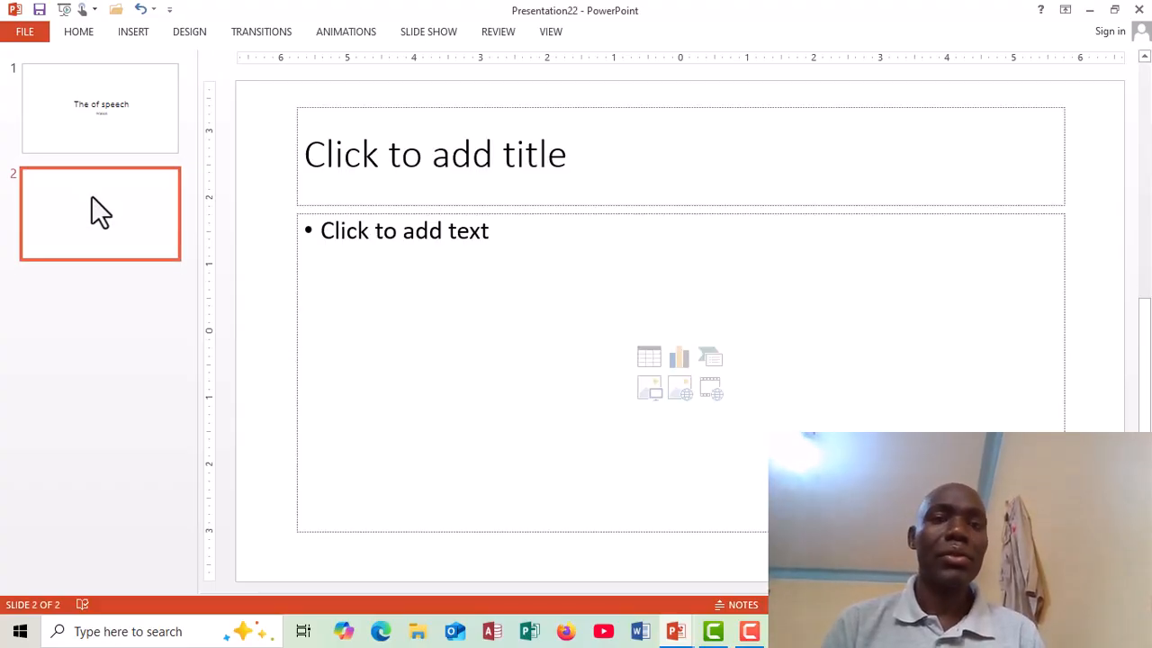
left_click(580, 151)
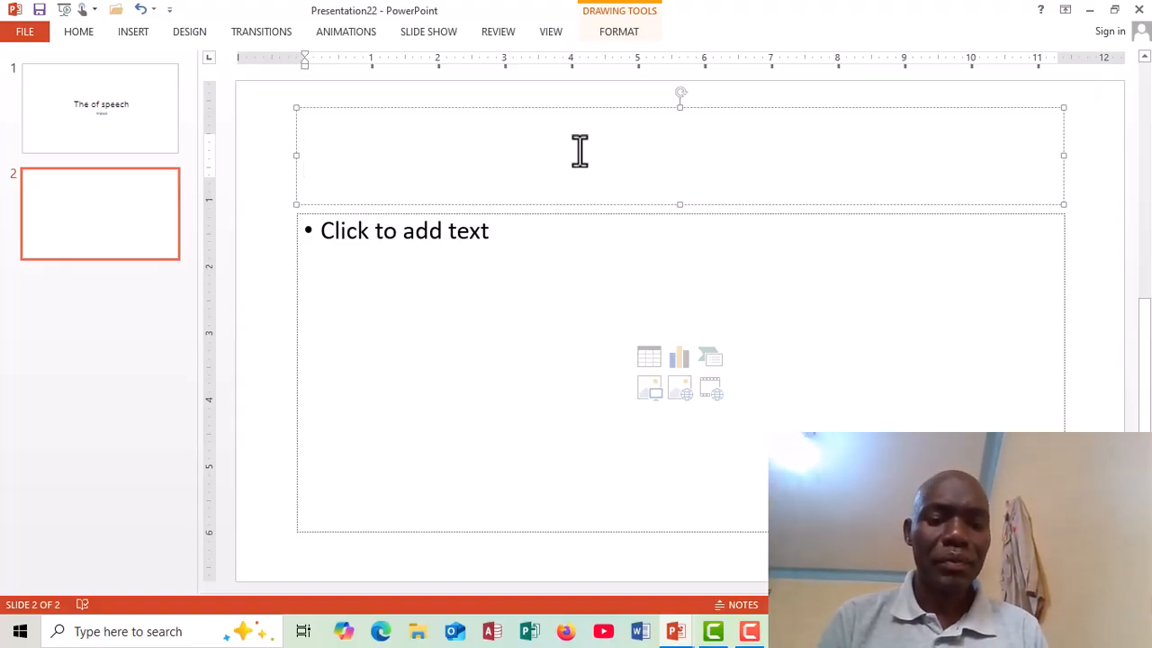
type("typ")
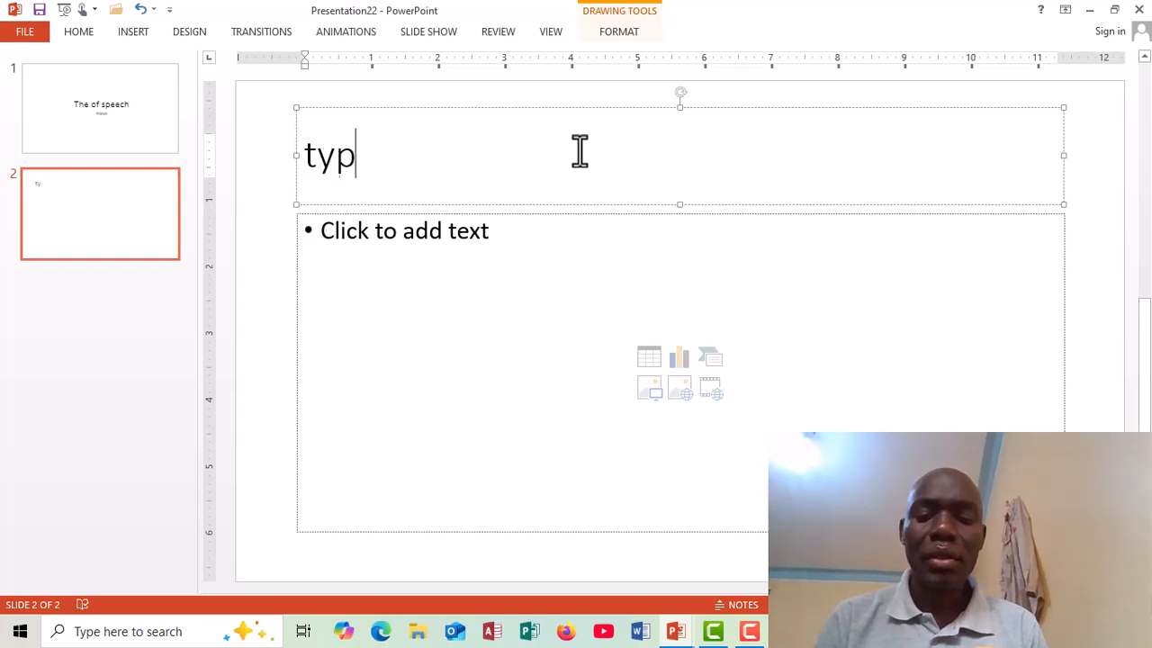
type("es ")
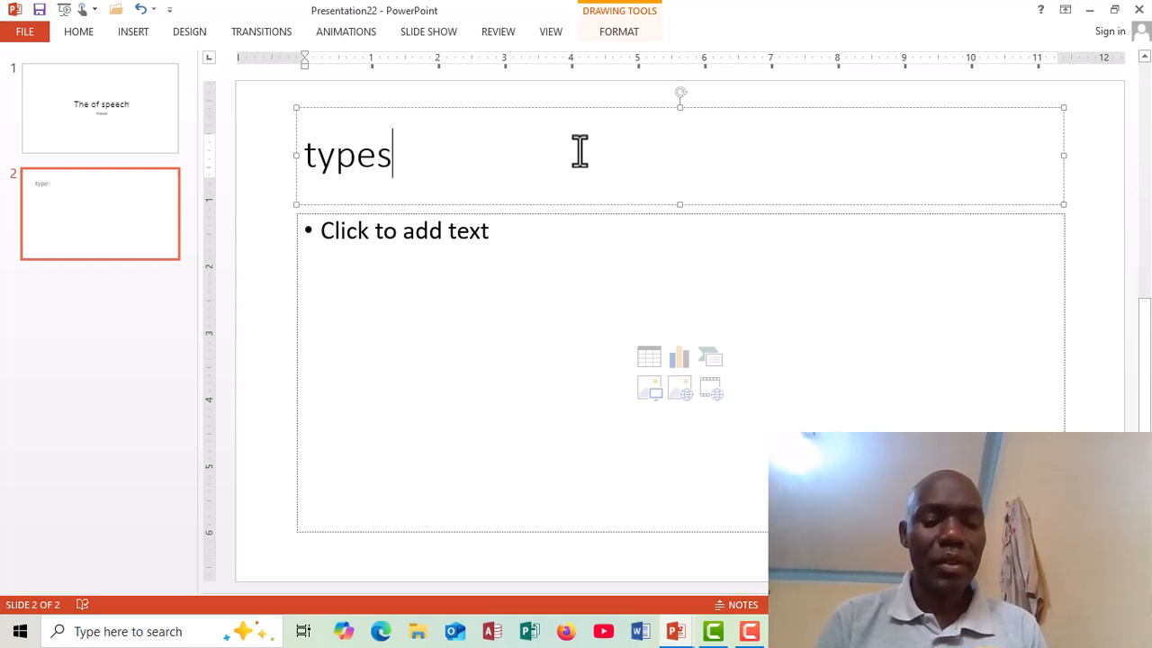
type("of ")
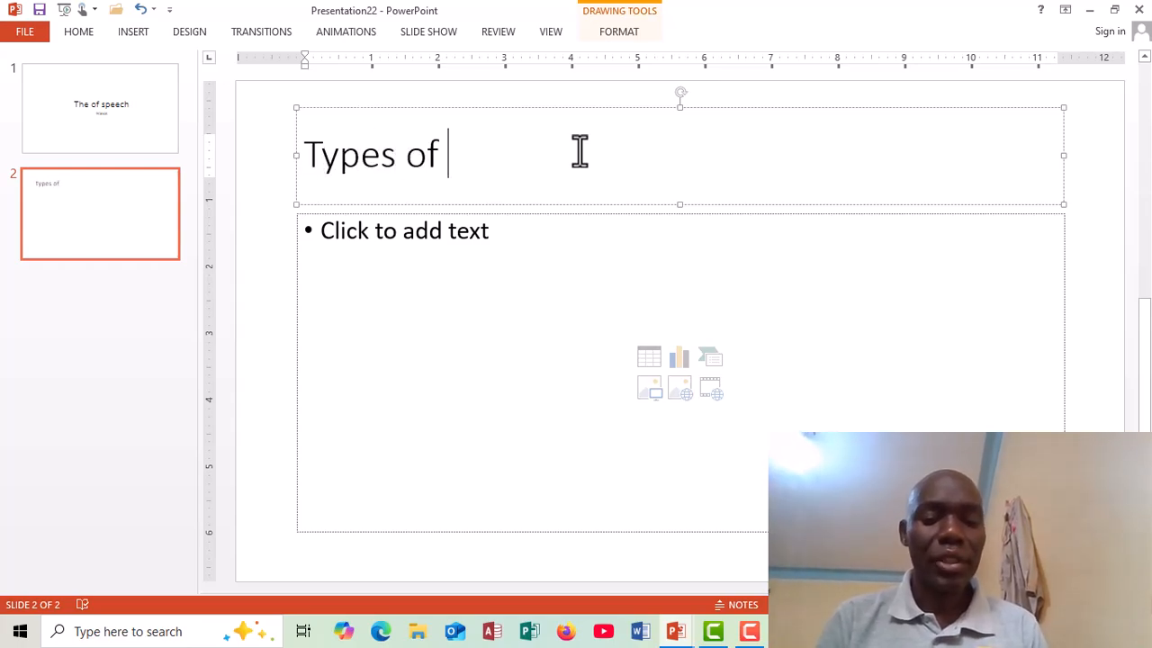
type("friu")
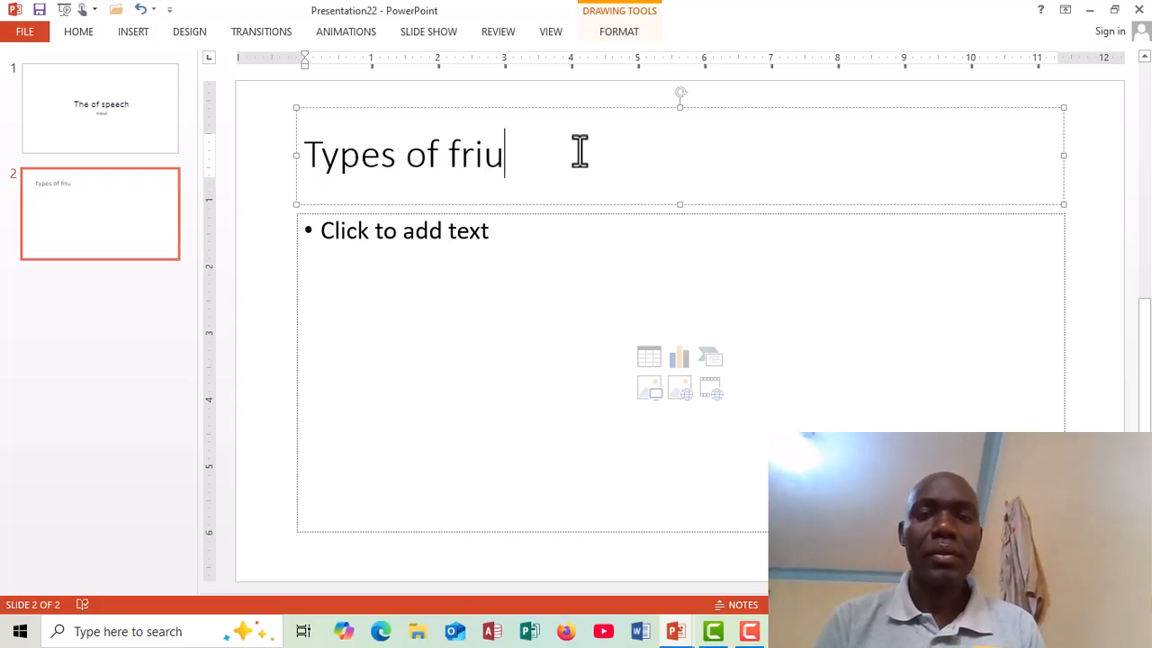
type("ts")
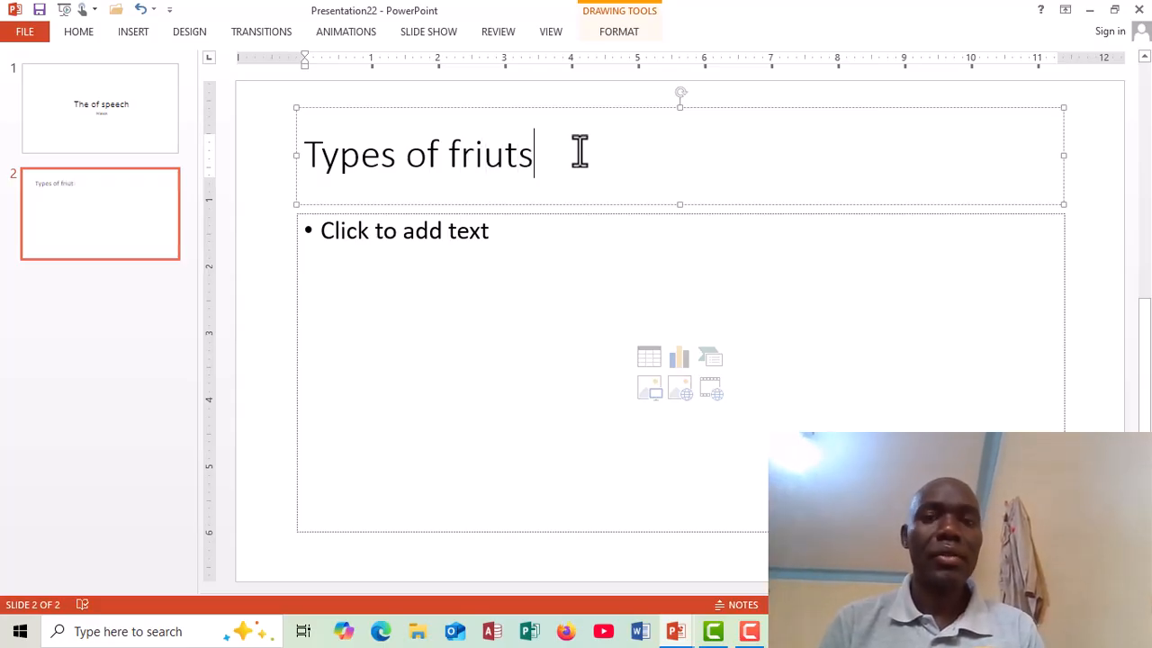
key("BackSpace")
key("BackSpace")
key("BackSpace")
key("BackSpace")
type("uits")
- Enter "Apples" and "Mangoes" as the first two bullet points in the second slide's body
left_click(504, 229)
type("apples")
key("Return")
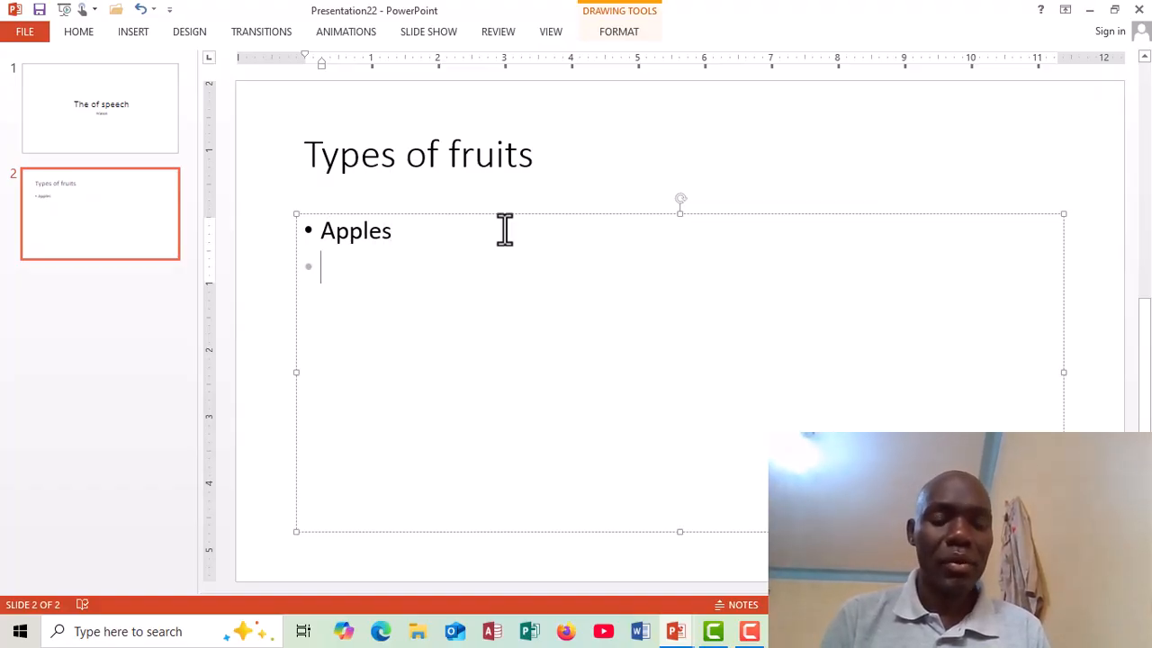
type("N")
key("BackSpace")
type("MA")
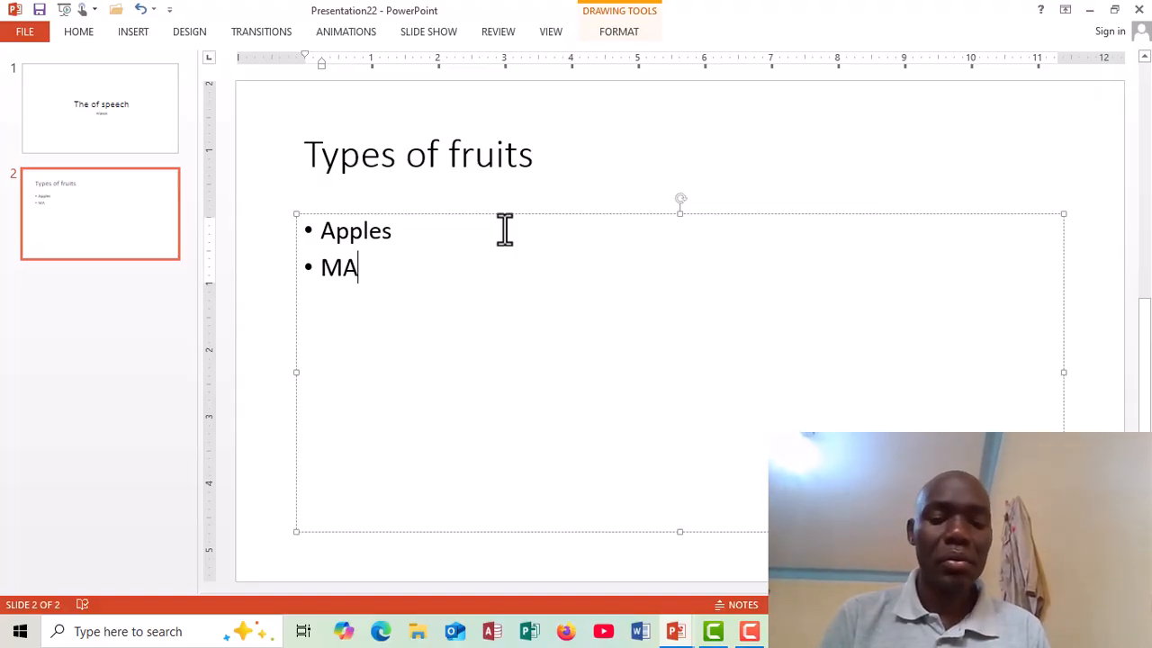
key("BackSpace")
type("a")
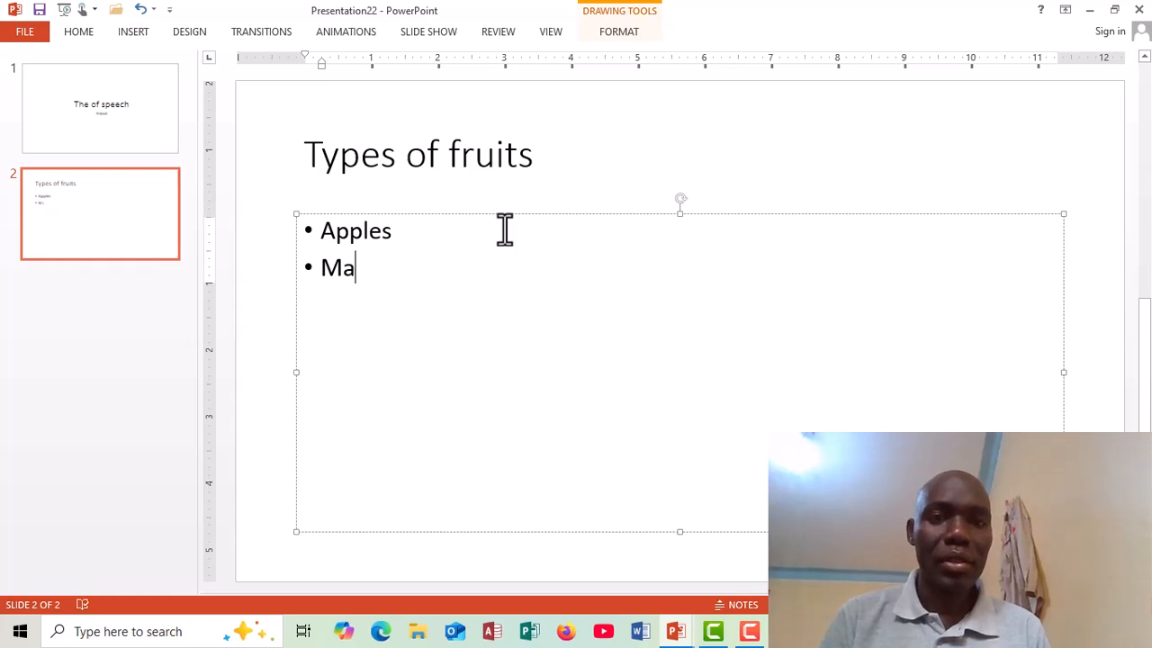
type("nge")
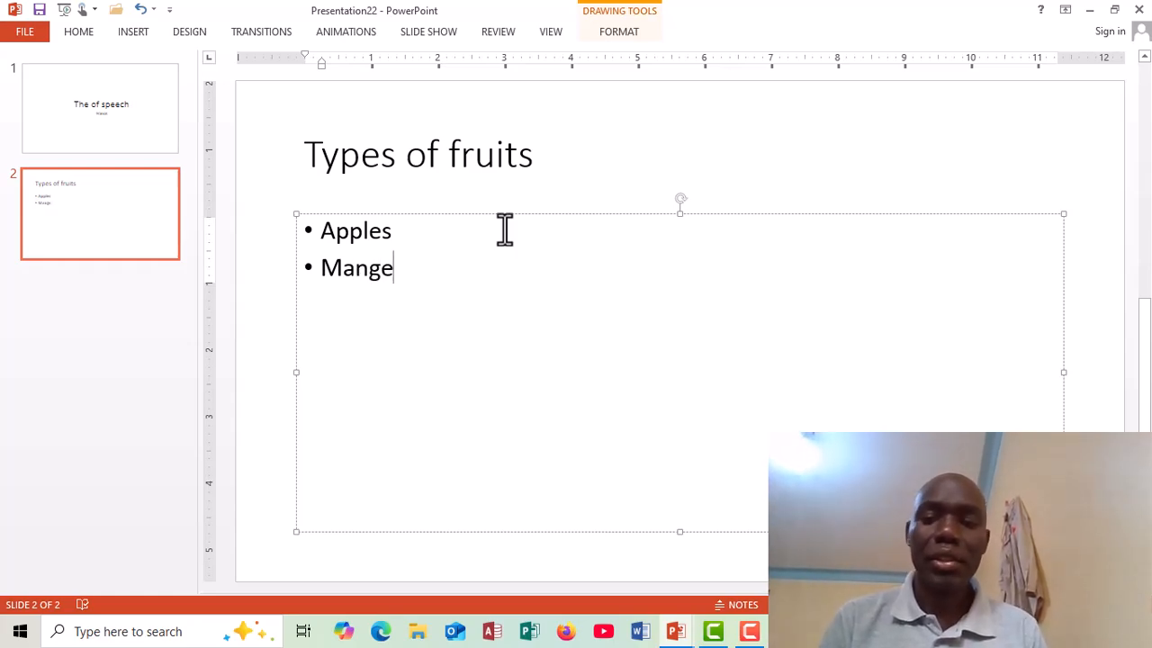
key("BackSpace")
type("o")
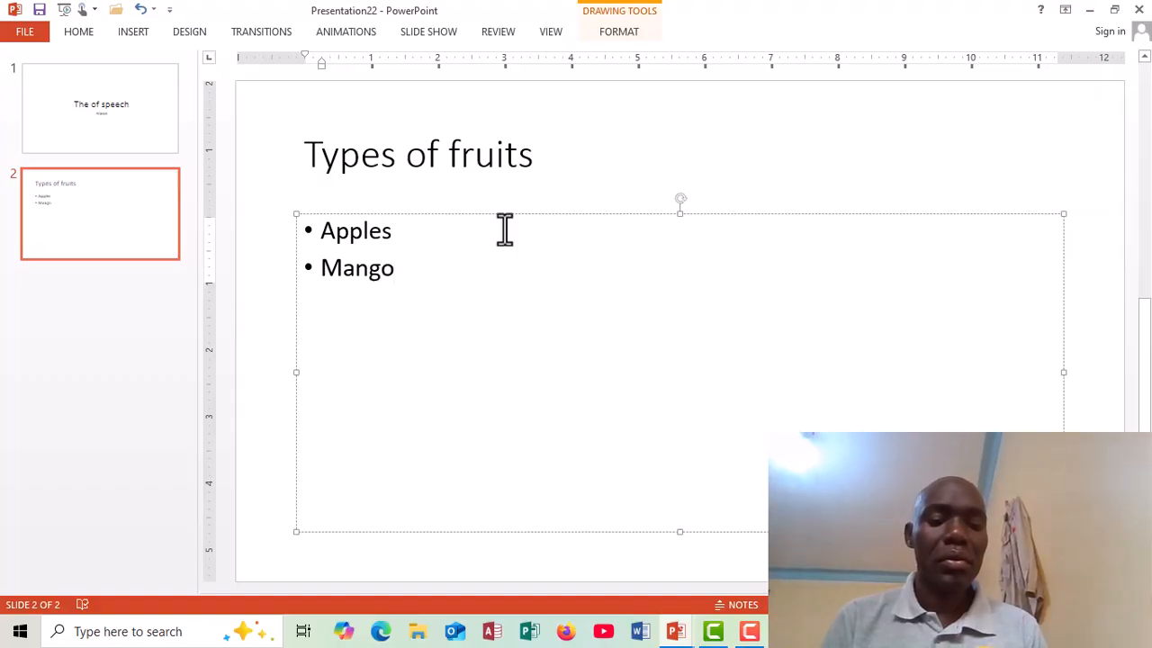
type("es")
key("Return")
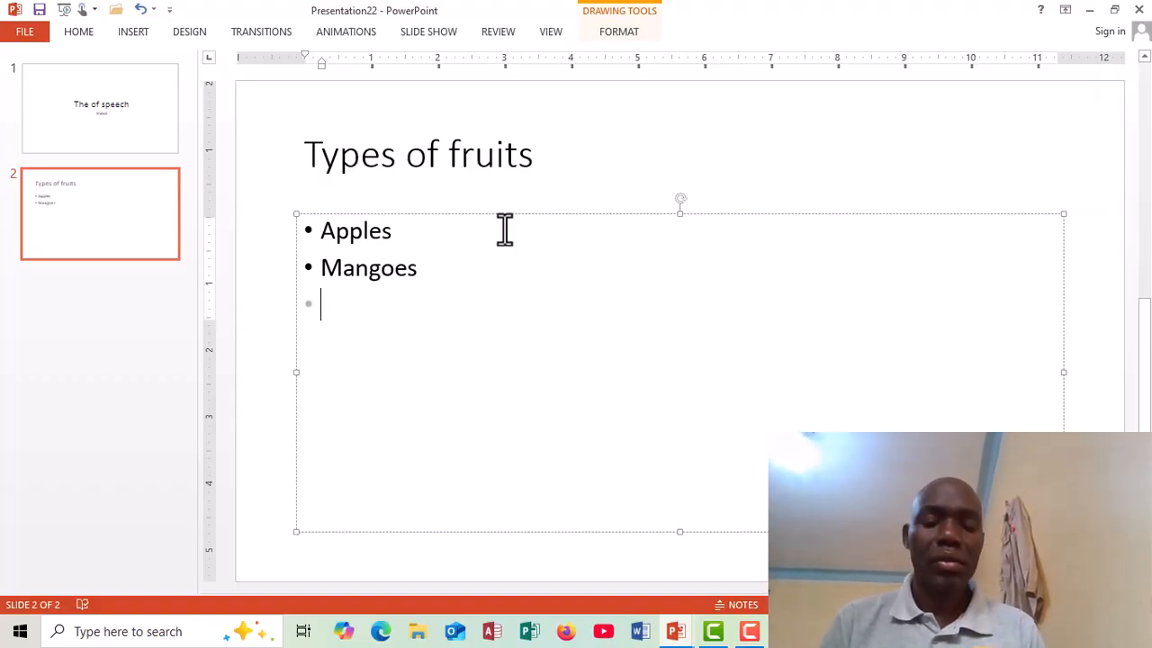
- Add the bullet points "Oranges" and "pineapples" below "Mangoes" in the fruit list
type("or")
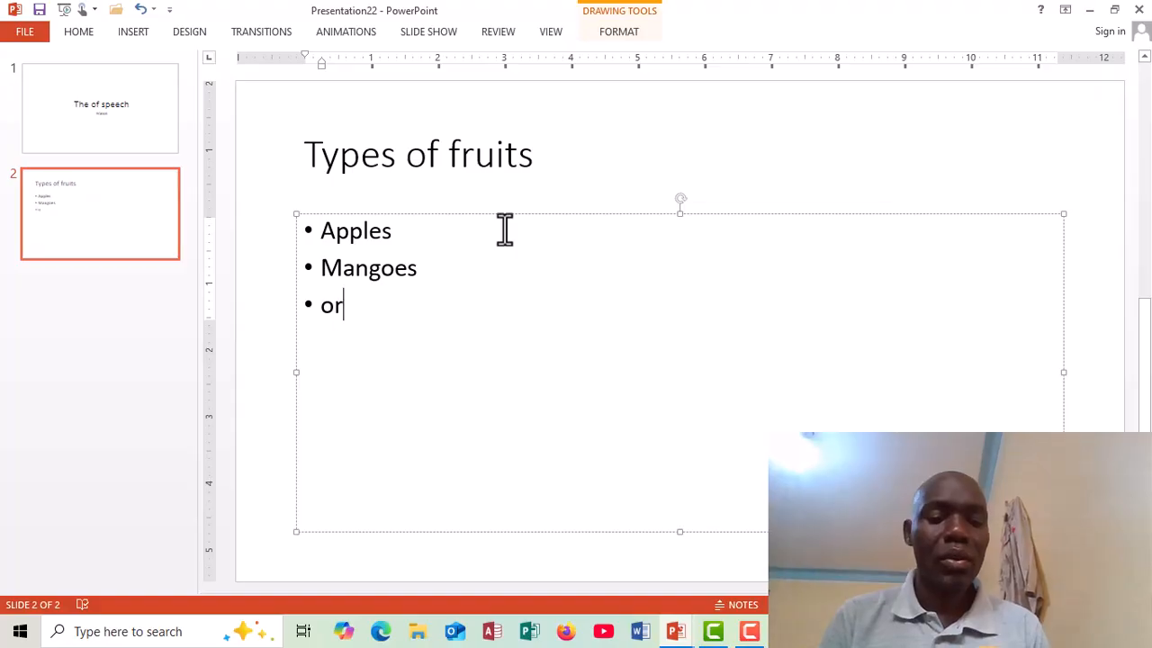
type("anges")
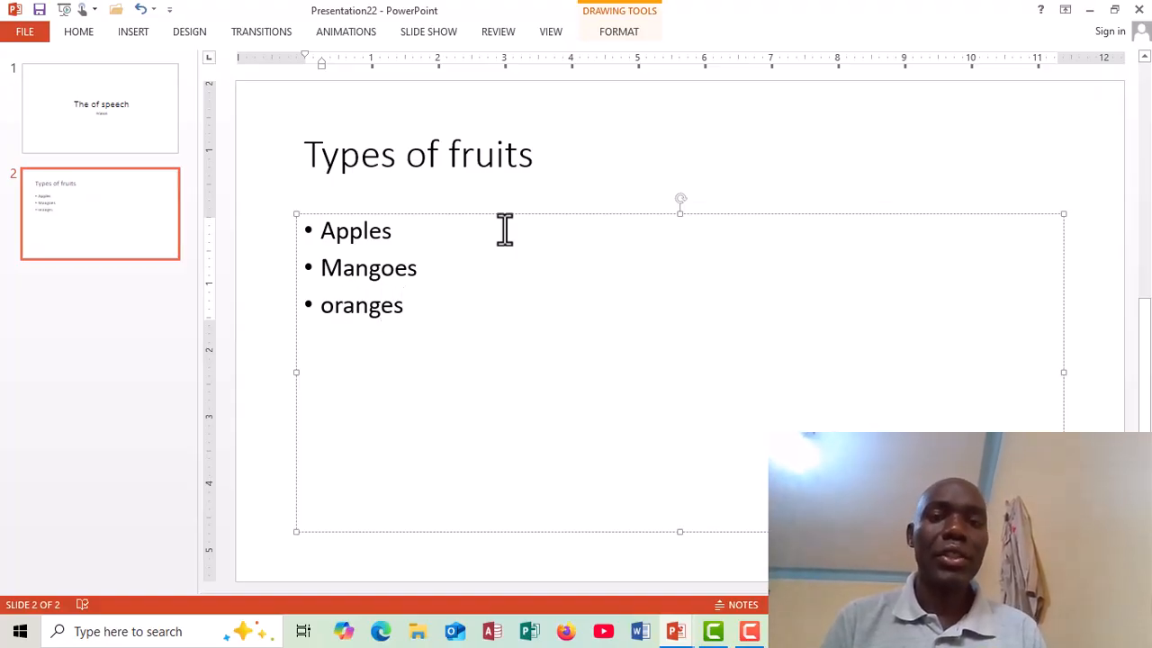
key("Return")
type("a")
key("BackSpace")
type("p")
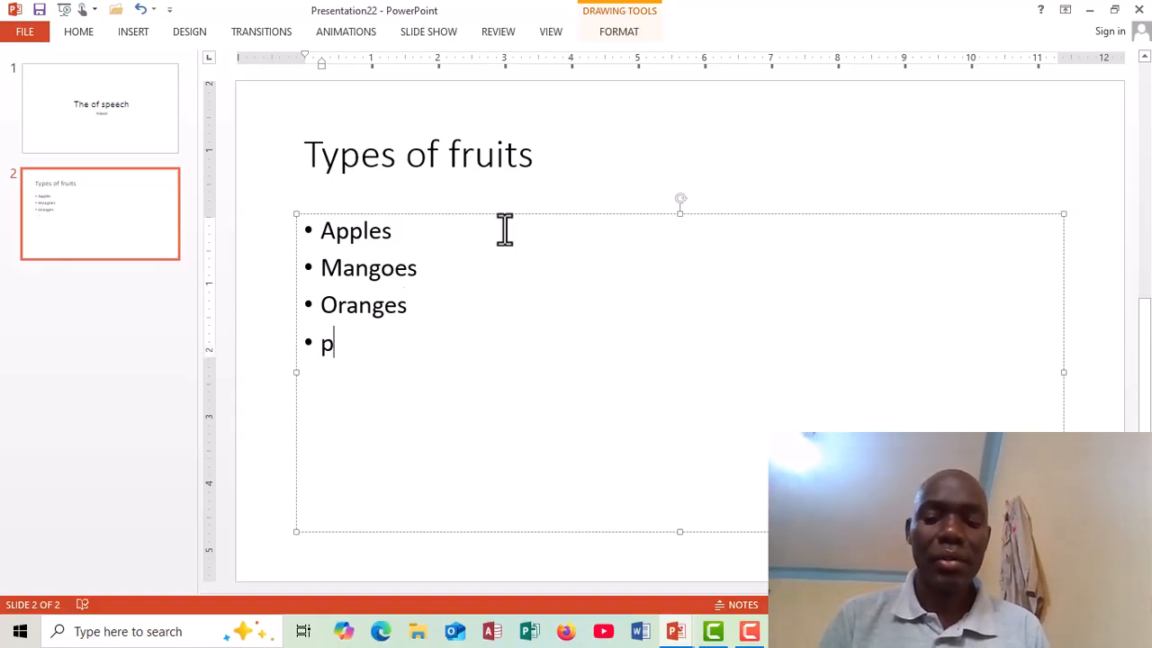
type("in")
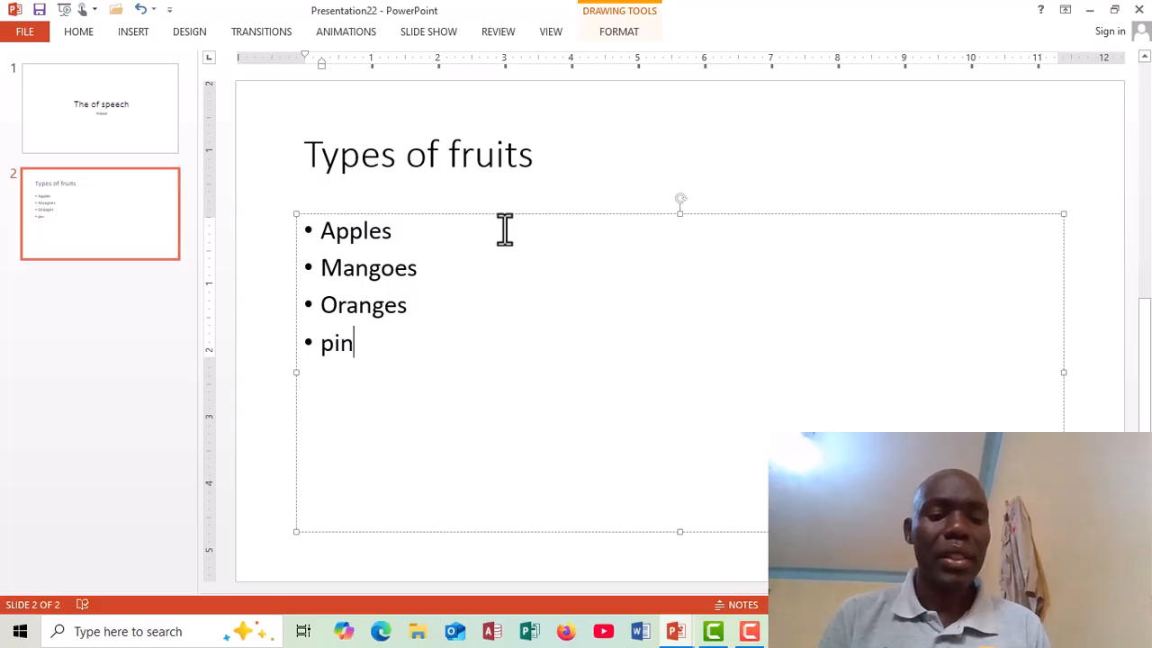
type("eappples")
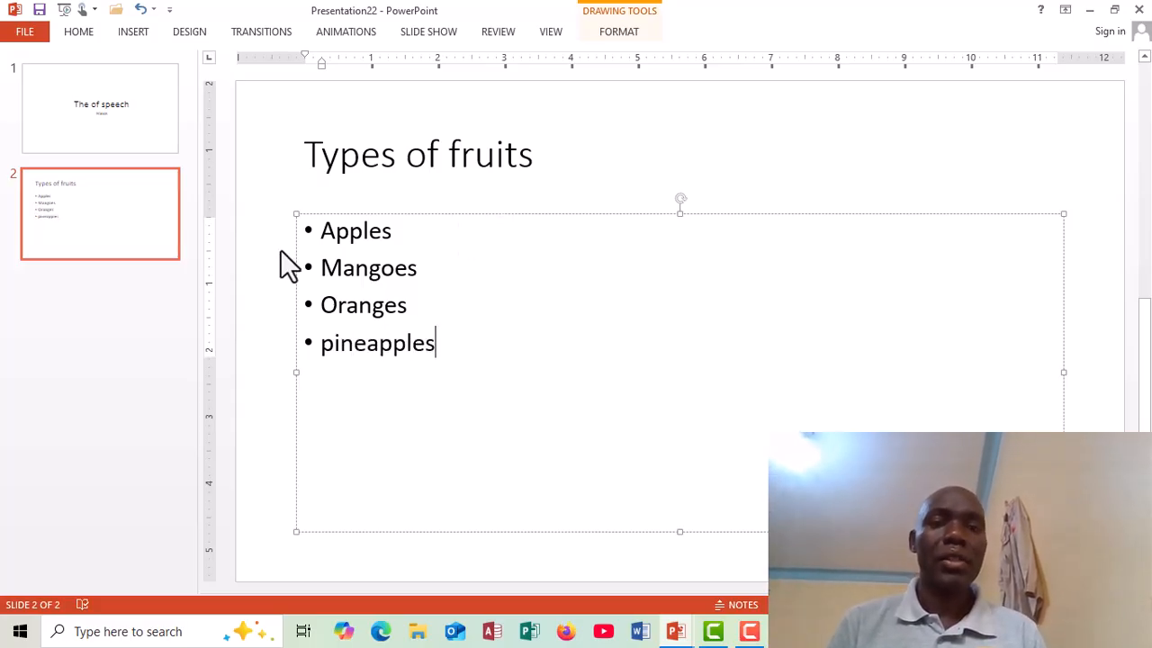
- Add a third slide after the "Types of fruits" slide and give it the title "Importance"
left_click(72, 284)
key("Return")
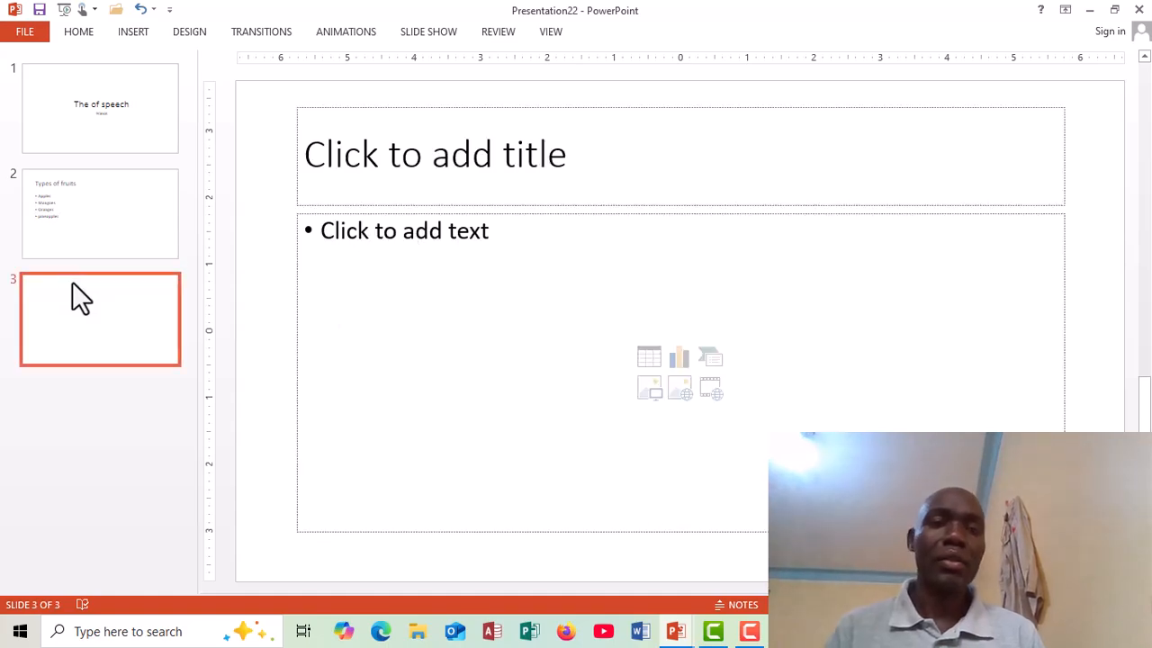
left_click(584, 159)
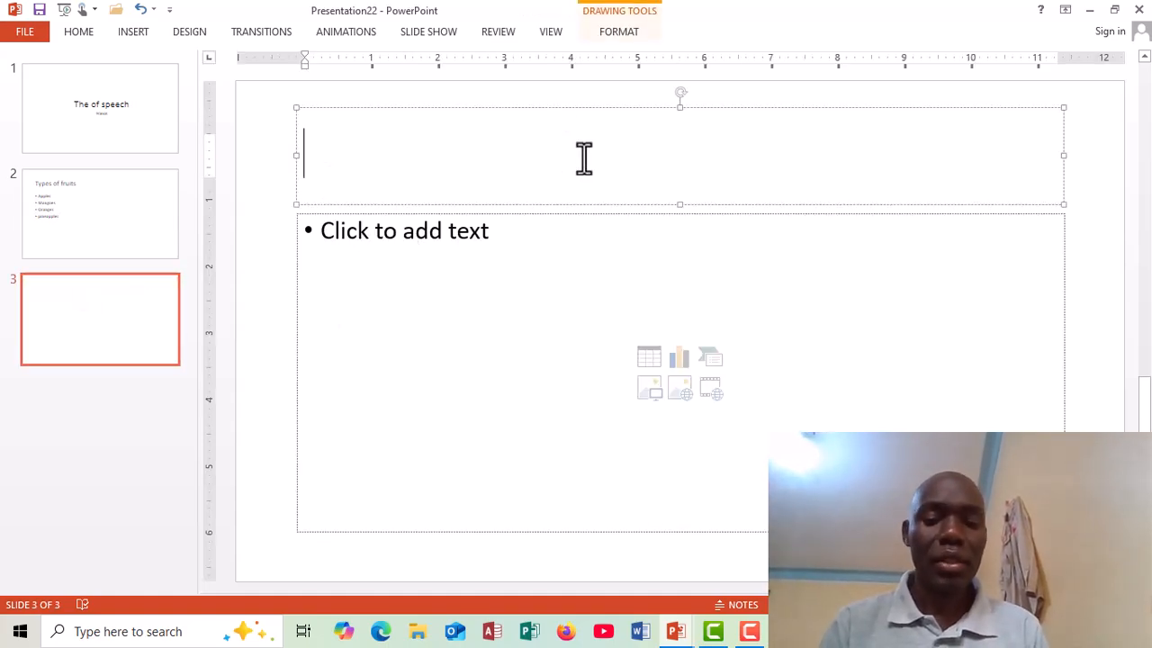
type("I")
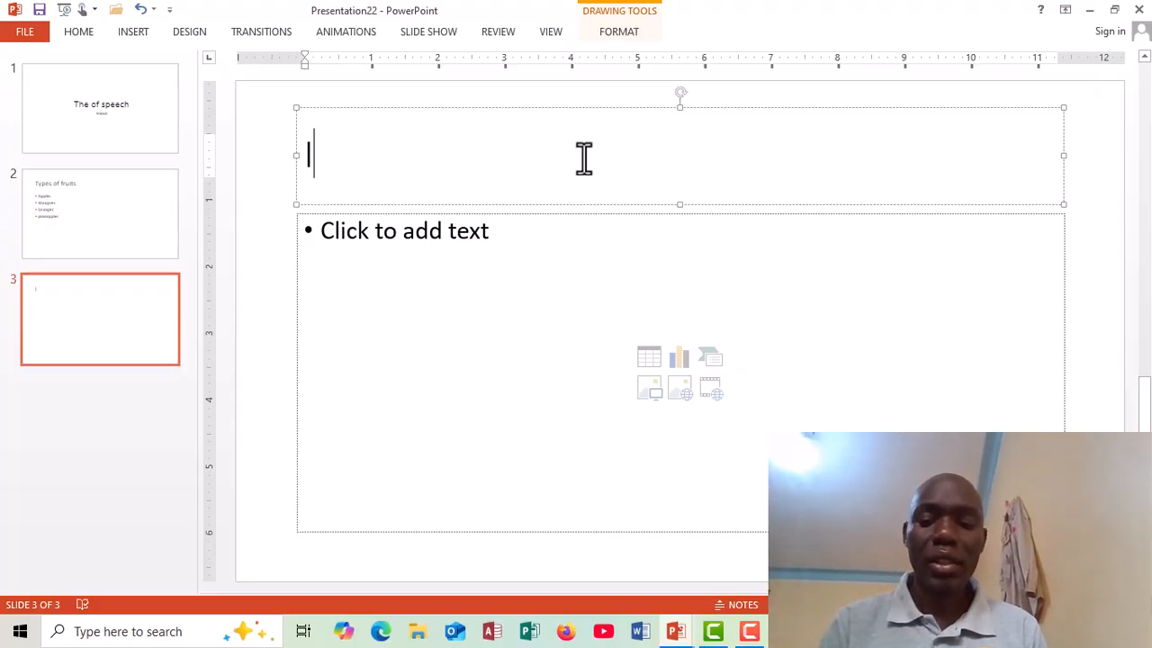
type("mp")
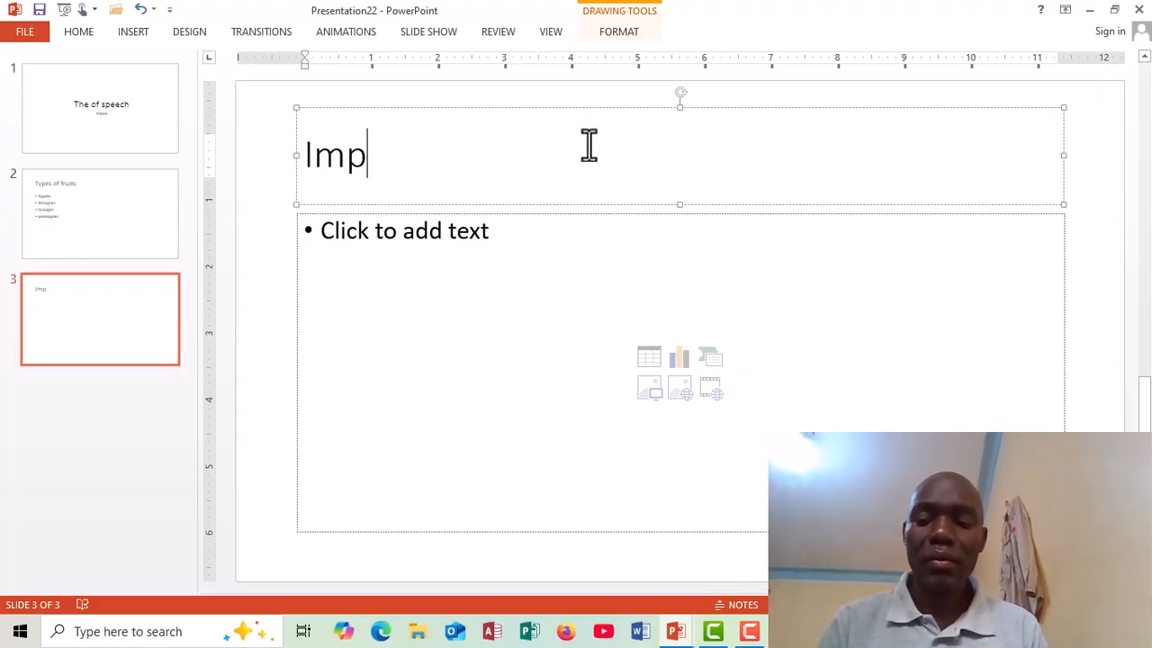
type("orta")
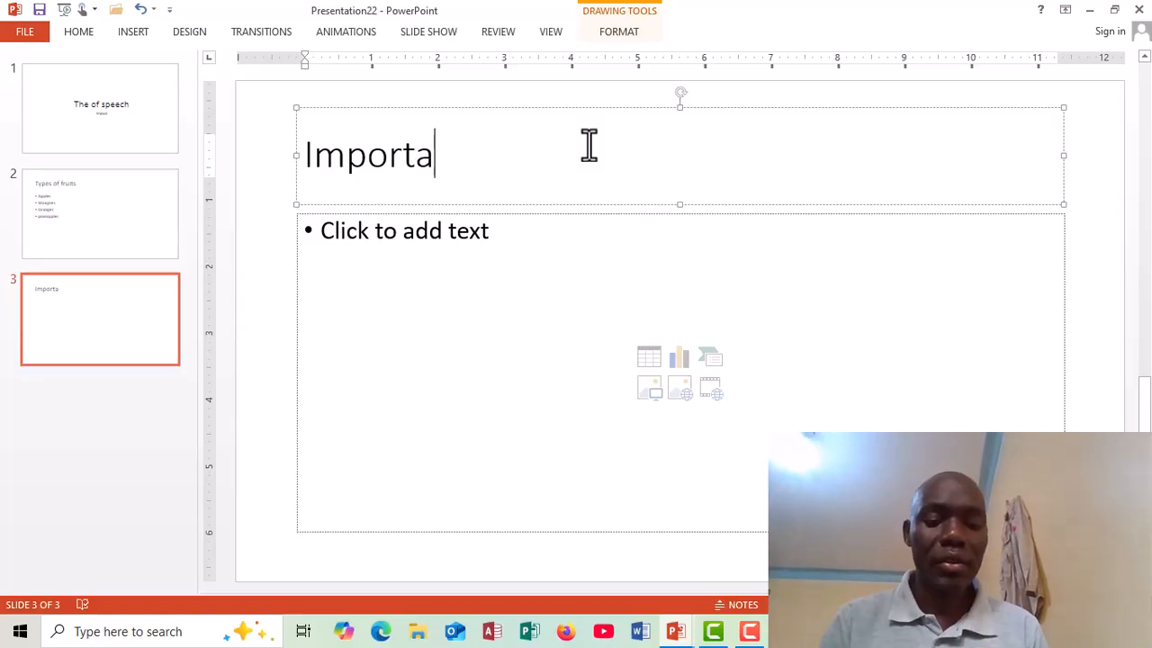
type("nce")
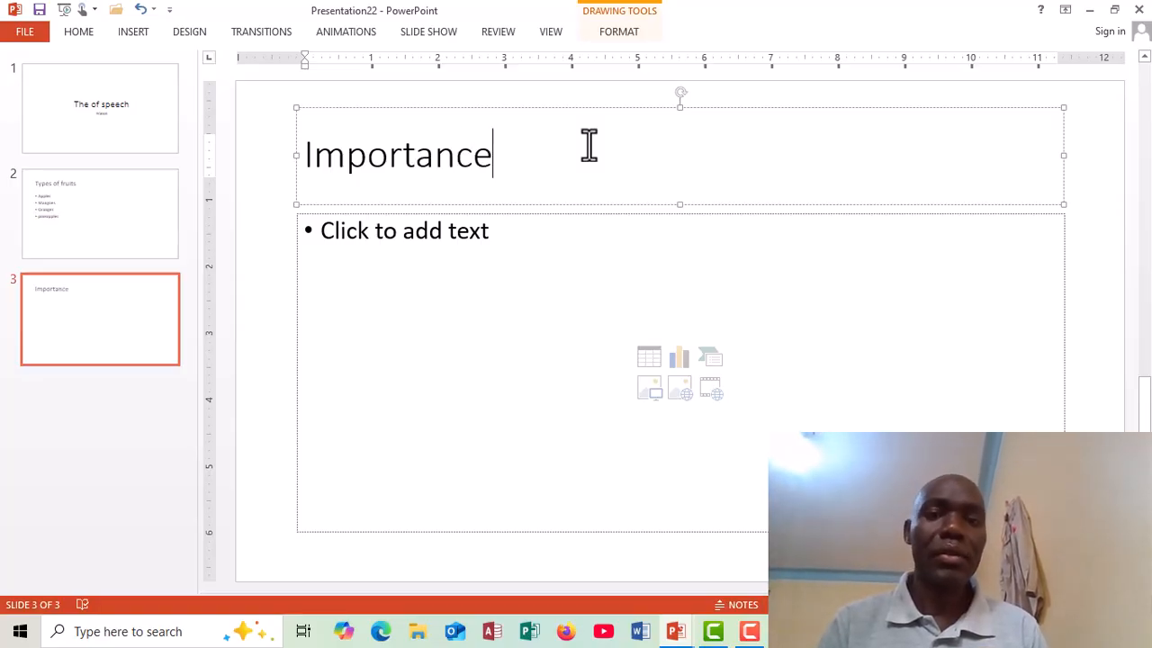
- Enter "Provision of vitamin C" as the first bullet point in the third slide's body and start a new bullet below it
left_click(515, 251)
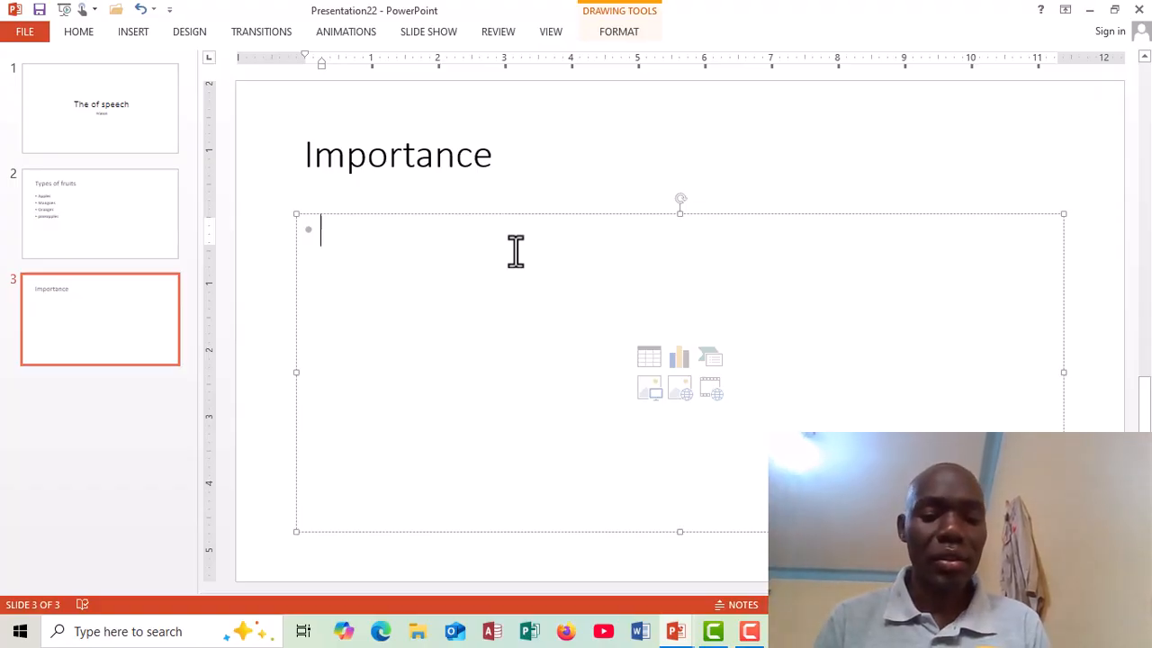
type("provi")
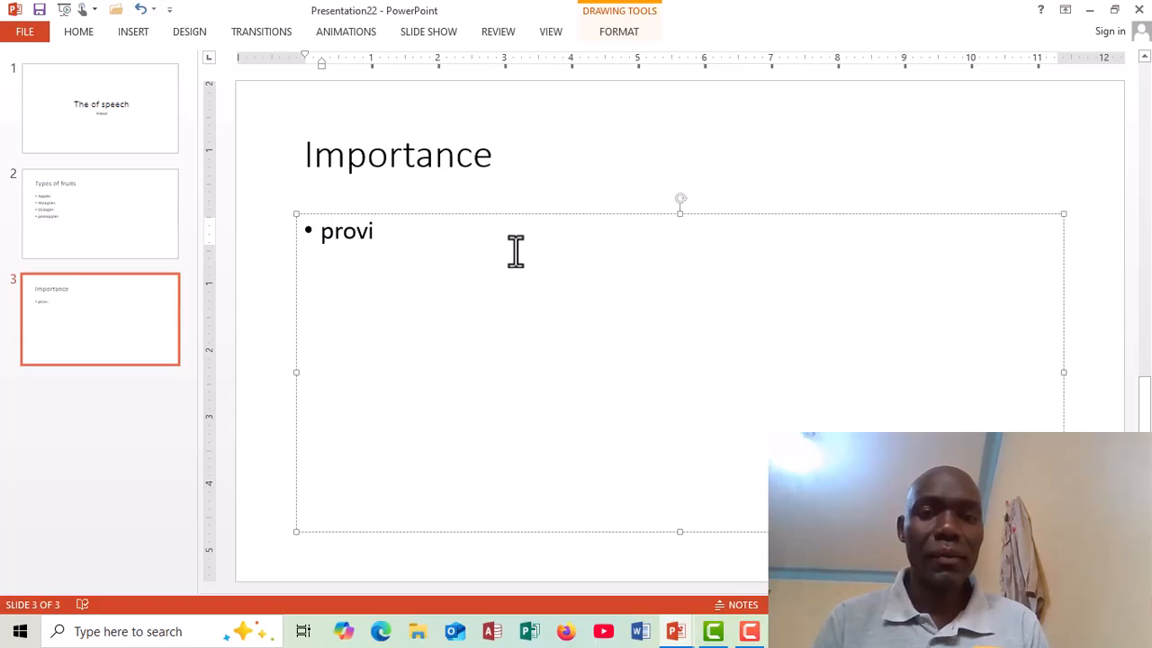
type("sio")
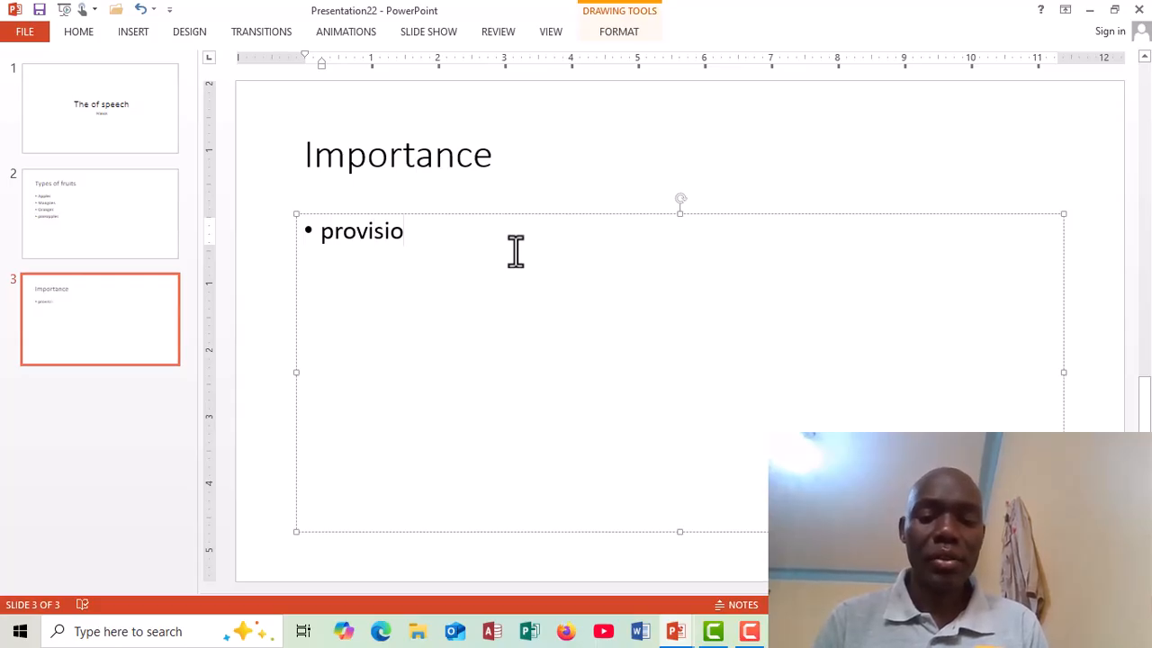
type("n of ")
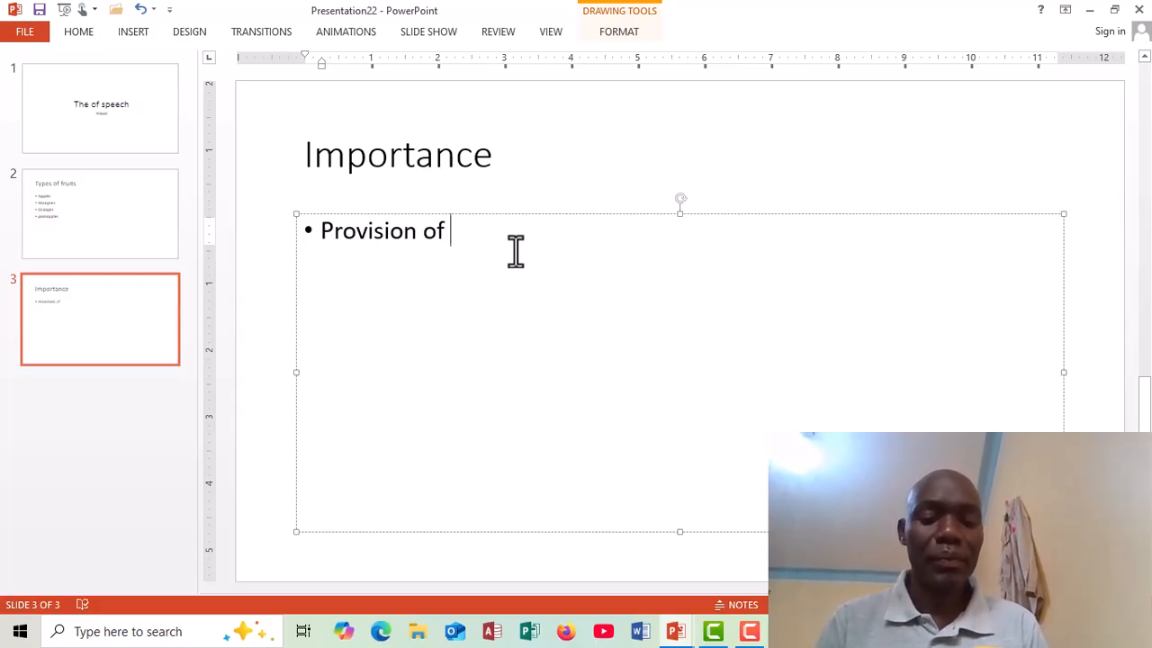
type("virt")
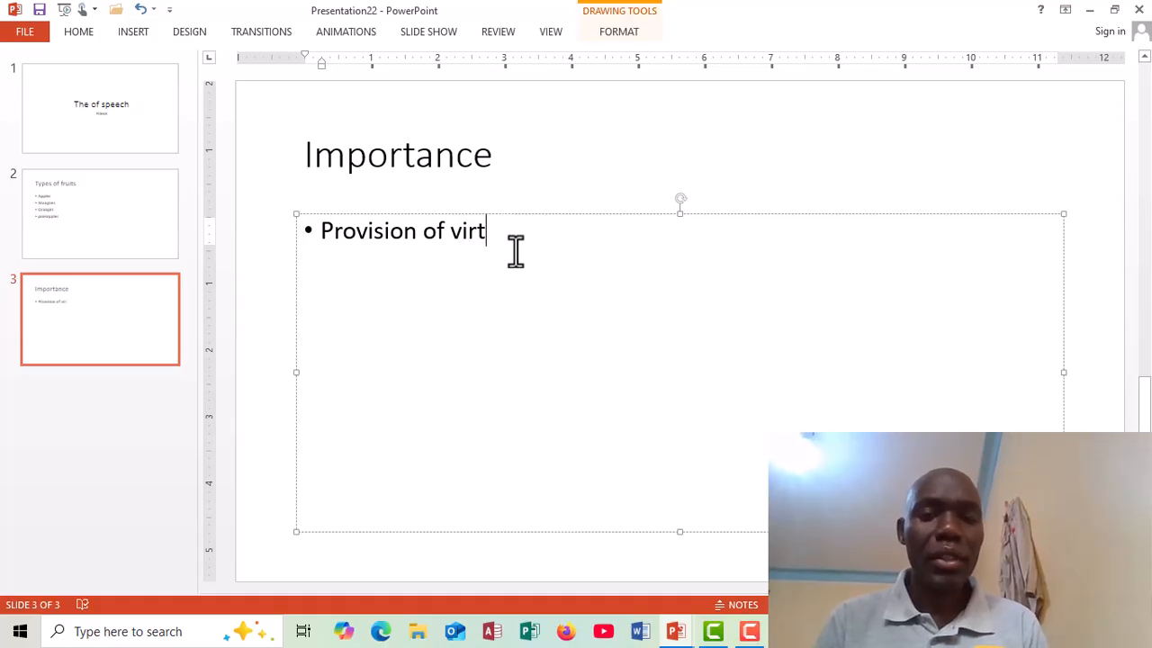
key("BackSpace")
key("BackSpace")
type("tami")
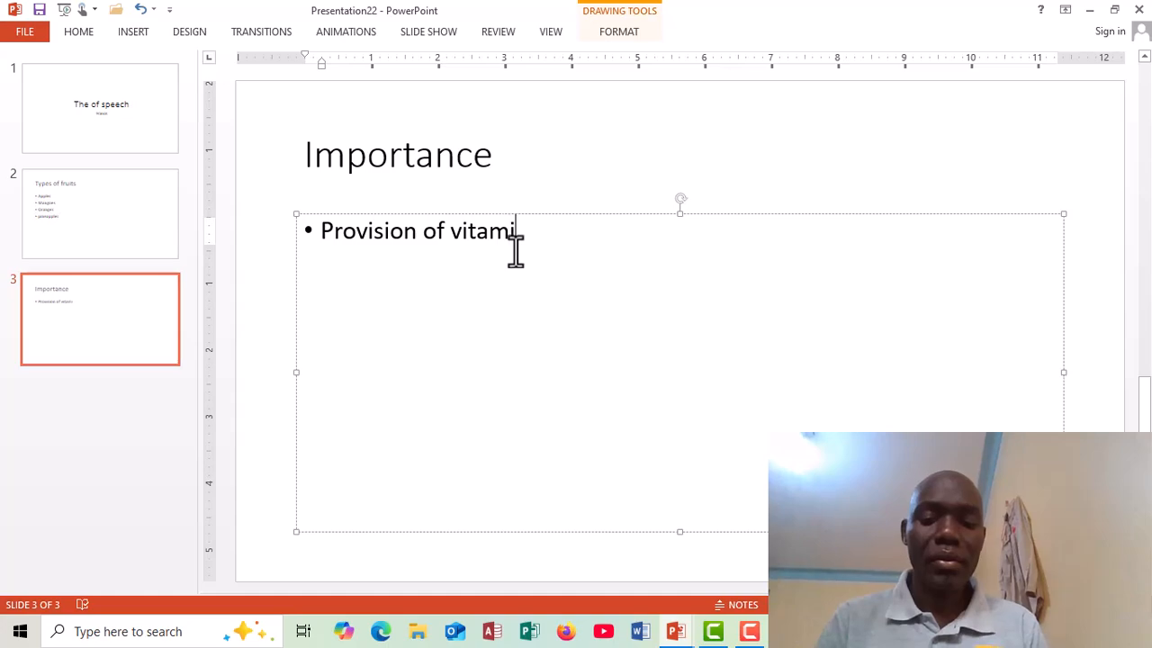
type("n  C")
key("Return")
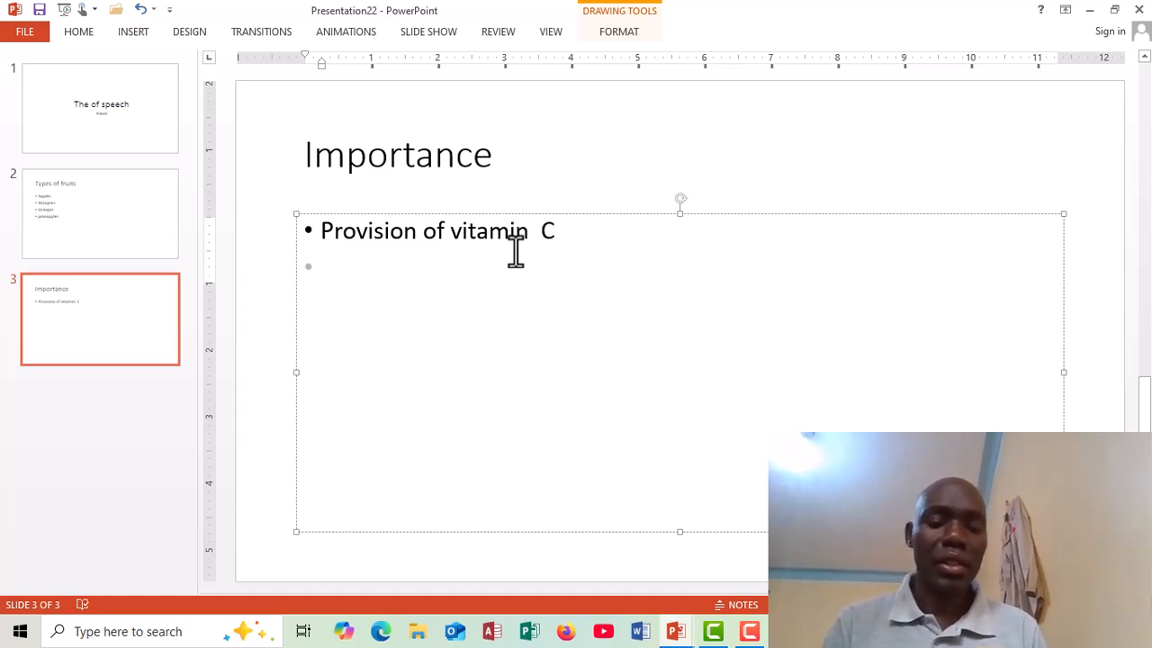